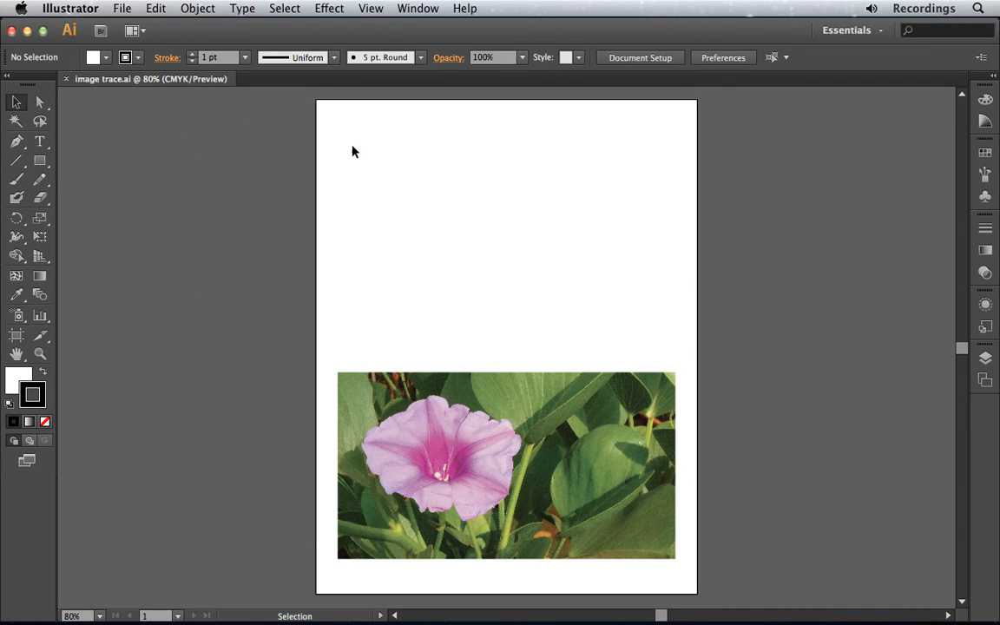
Place line-drawing.psd as a linked file and move it into the blank area above the flower photo.
click(121, 9)
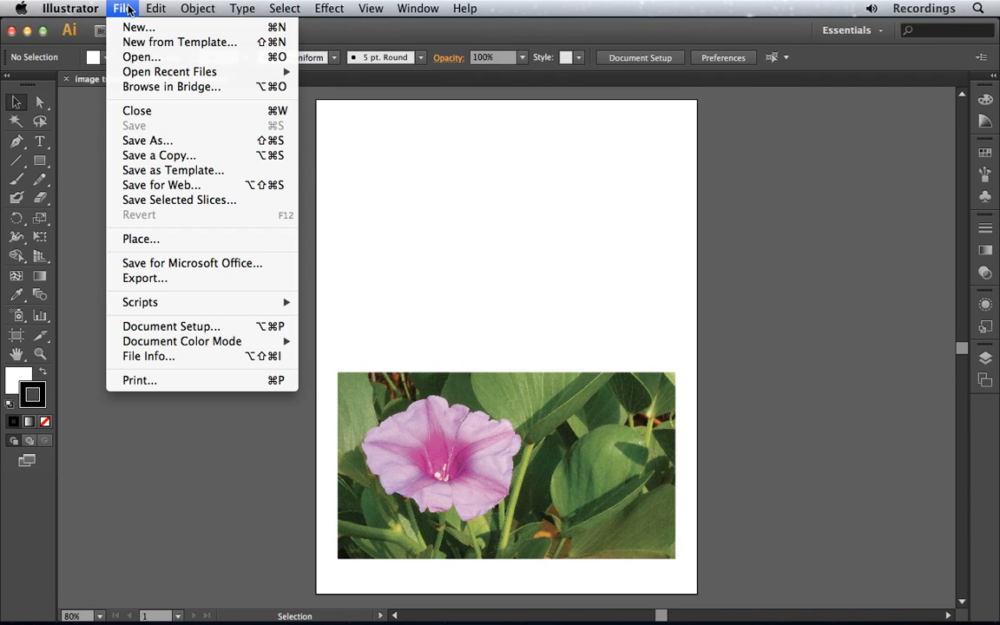
click(224, 242)
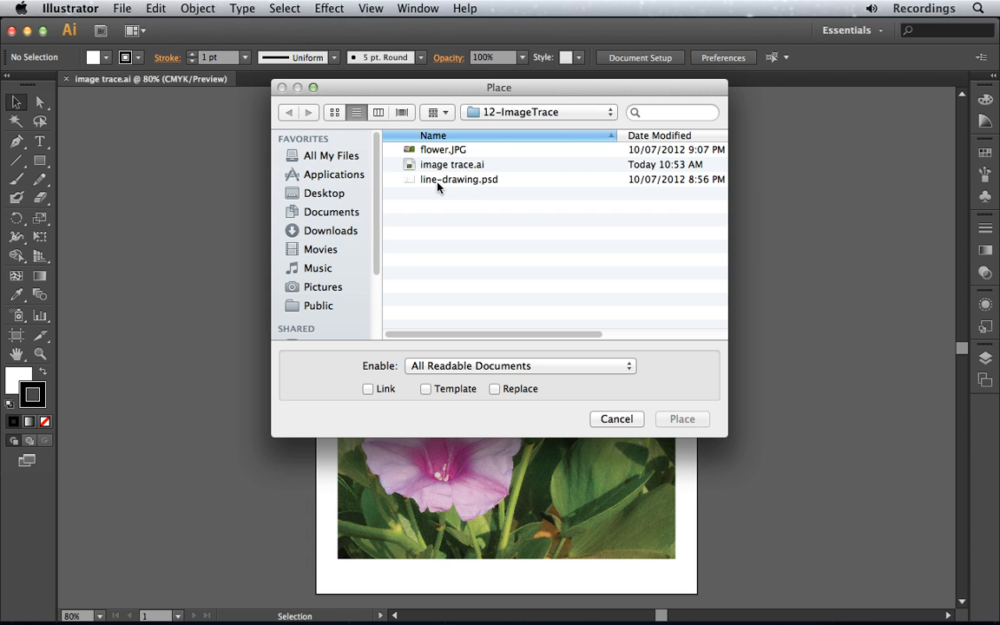
click(438, 181)
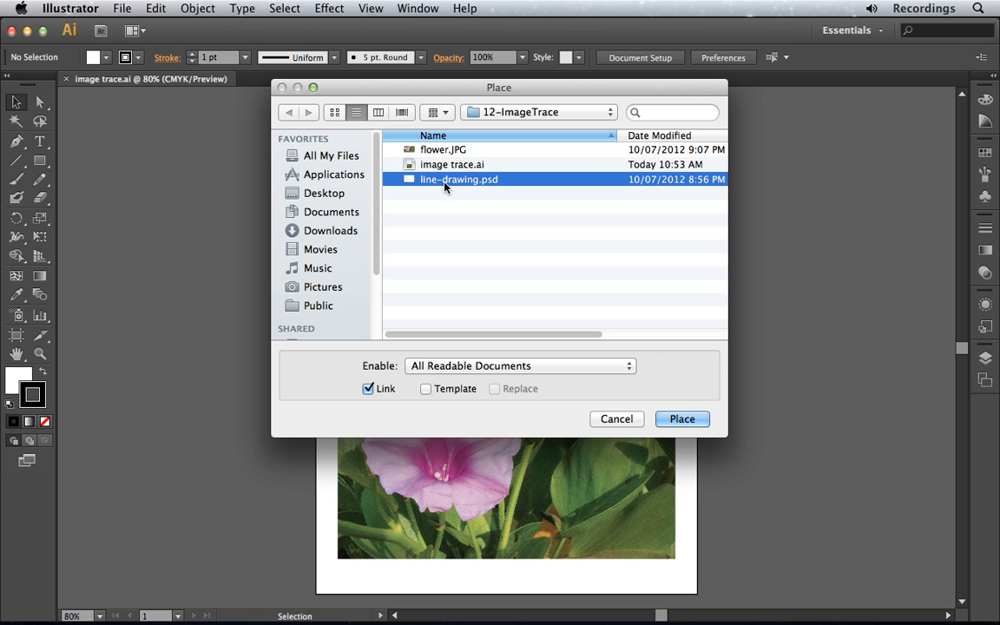
click(686, 419)
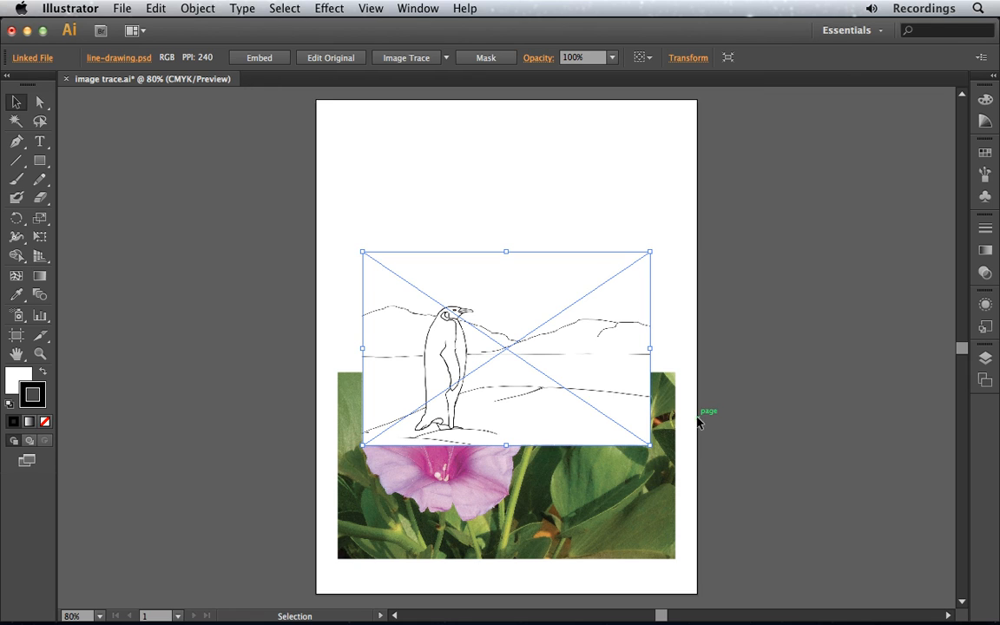
drag(532, 261, 538, 139)
Trace the placed penguin line drawing with the Sketched Art preset.
click(39, 354)
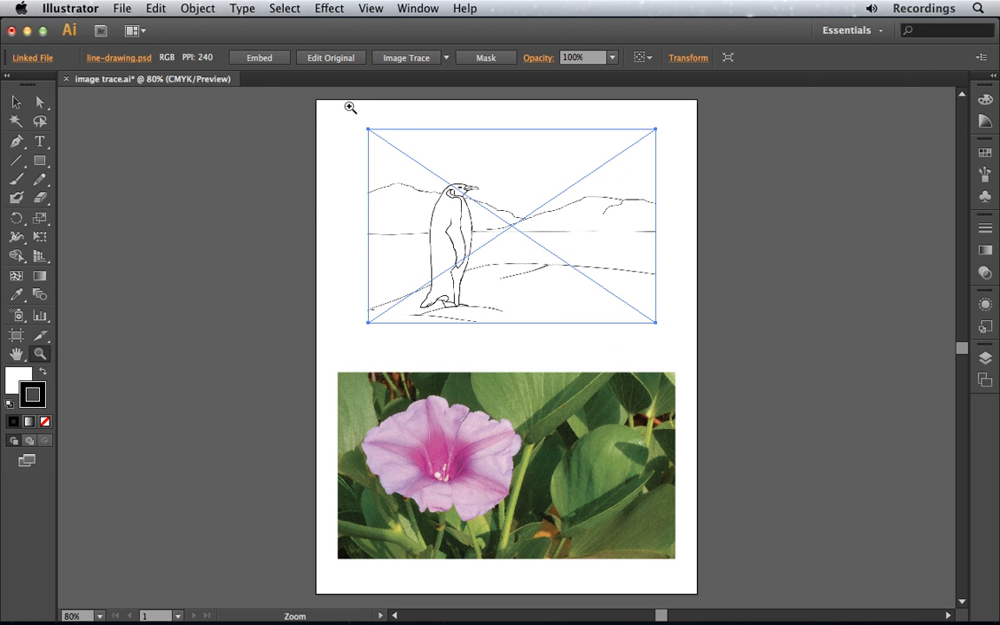
mouse_move(317, 100)
mouse_down()
mouse_move(629, 296)
mouse_move(694, 354)
mouse_up()
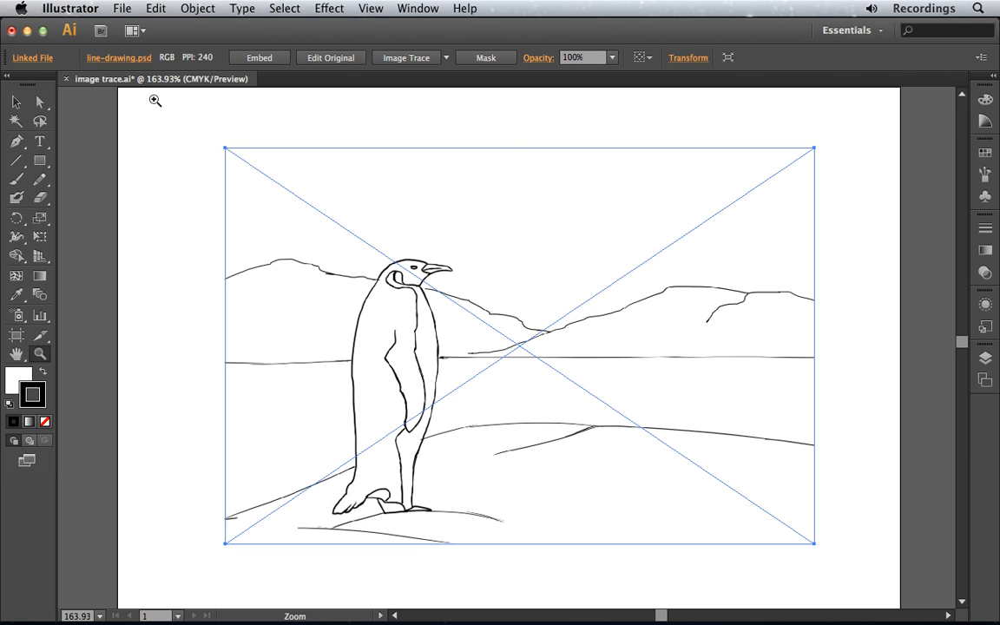
click(118, 62)
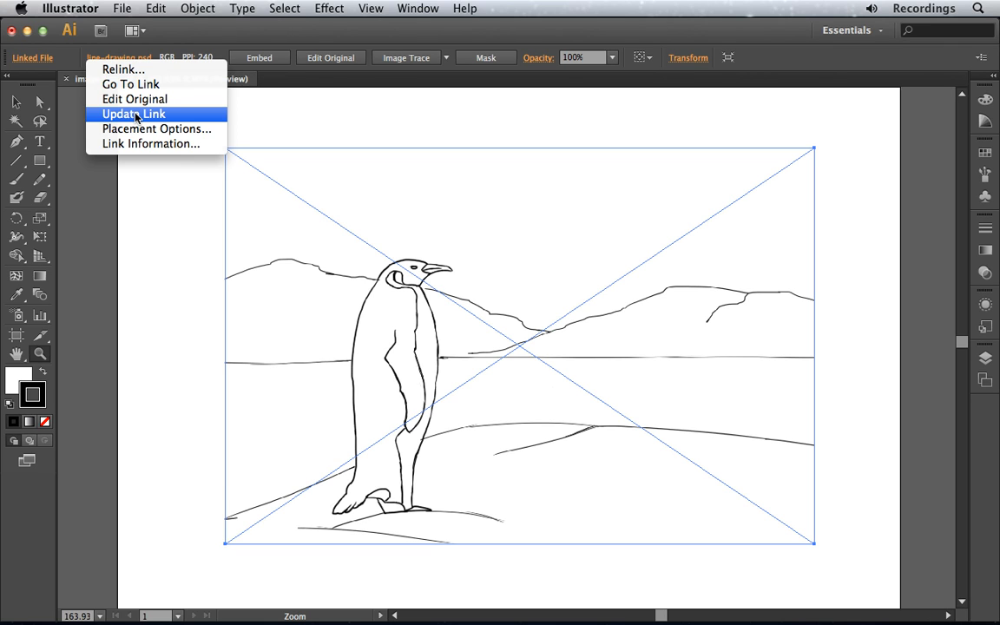
click(196, 33)
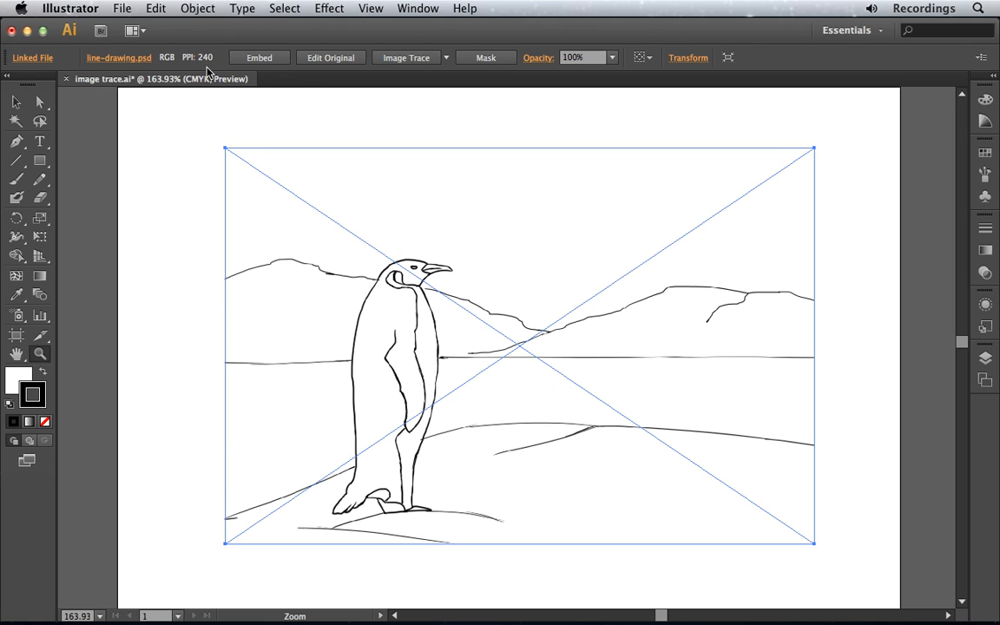
click(447, 59)
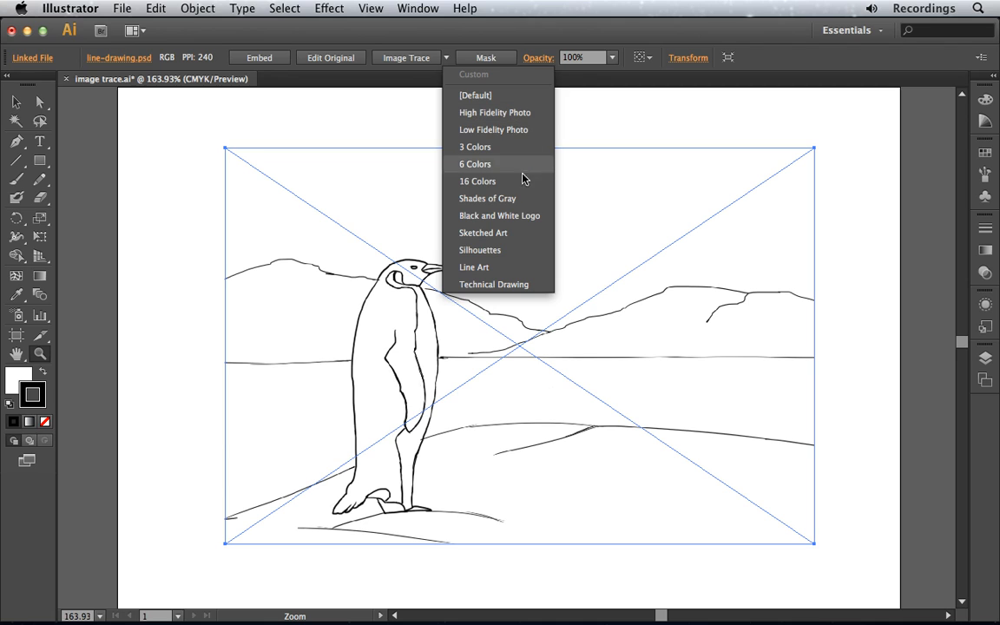
click(522, 240)
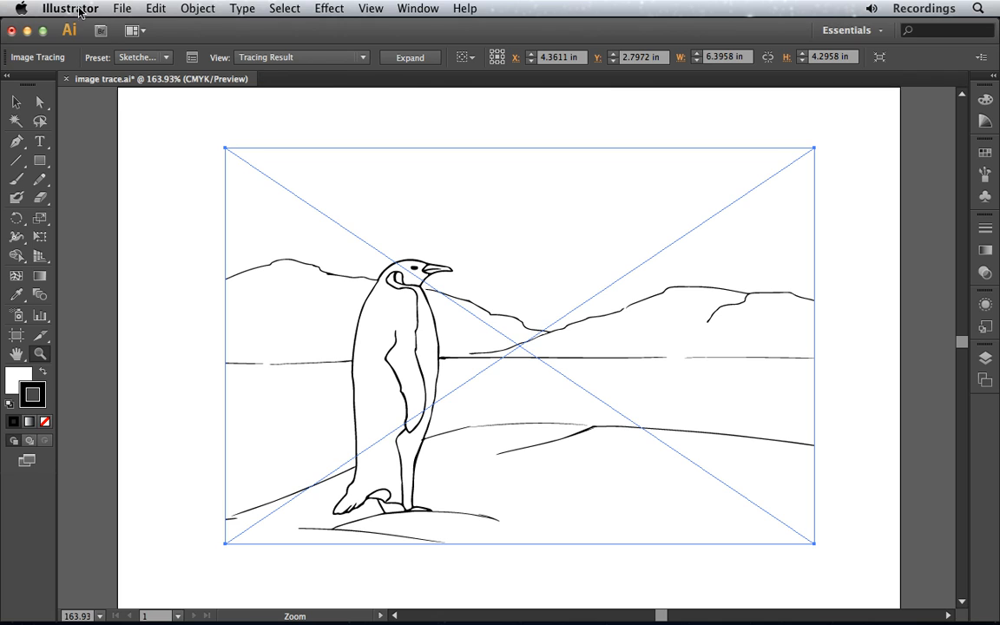
Open the Image Trace settings for the penguin tracing and compare the source image with the tracing result.
click(192, 58)
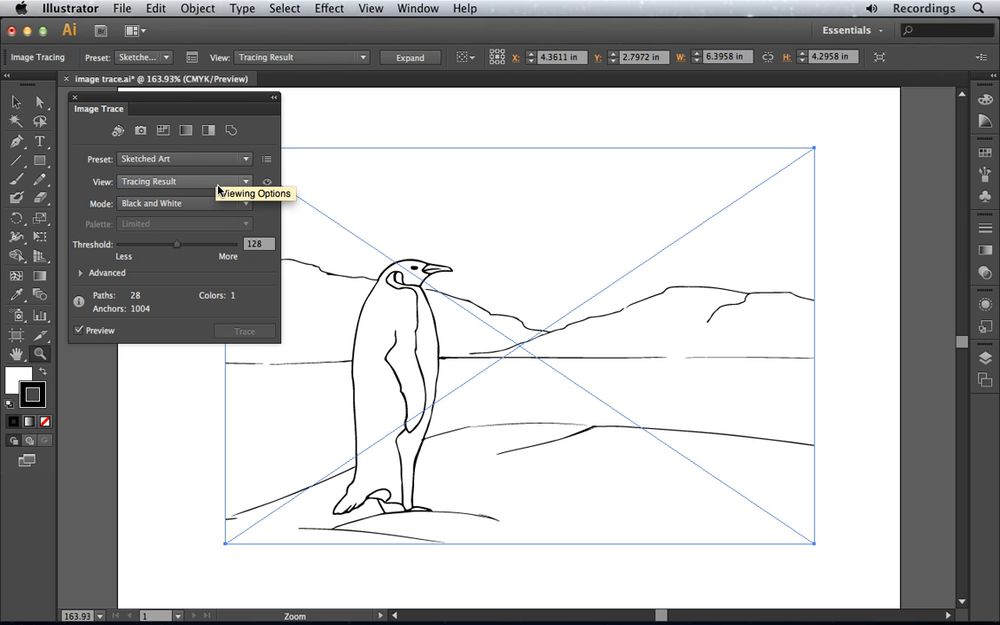
click(268, 186)
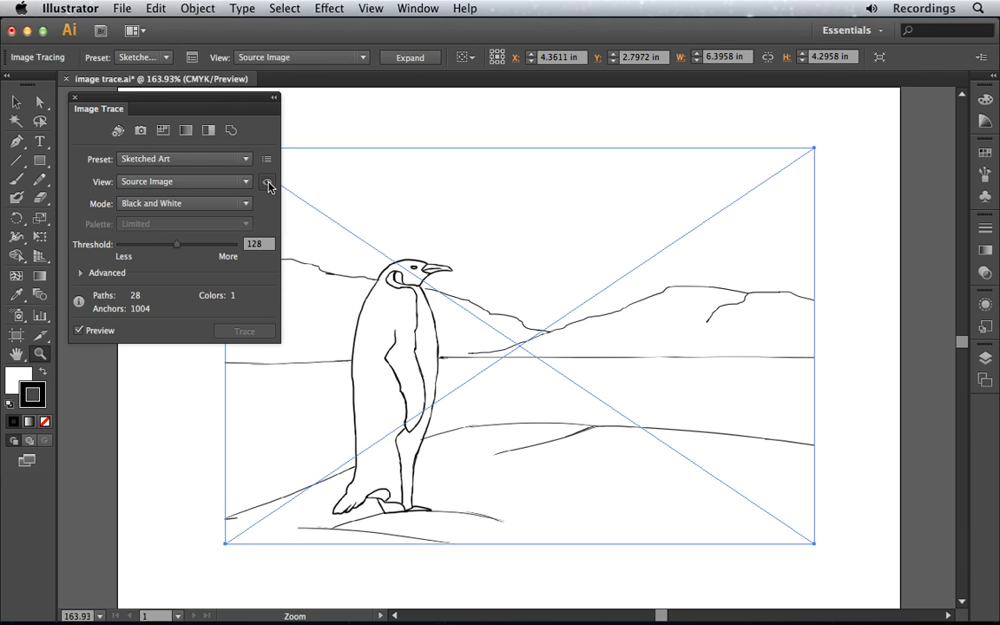
click(268, 185)
click(268, 185)
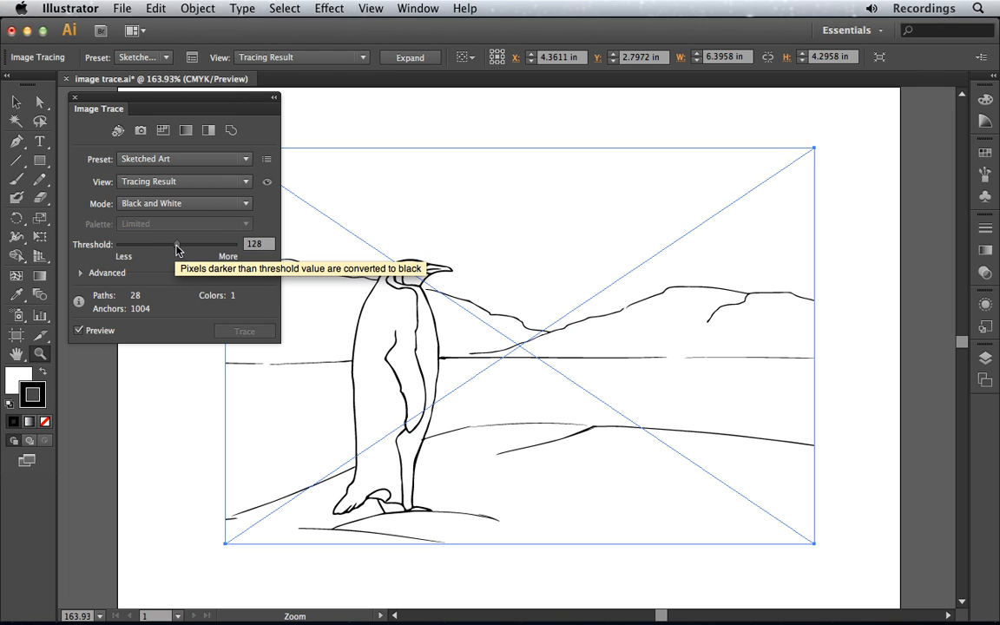
Try a Threshold of 97 on the penguin tracing and settle on 146.
drag(177, 252, 163, 251)
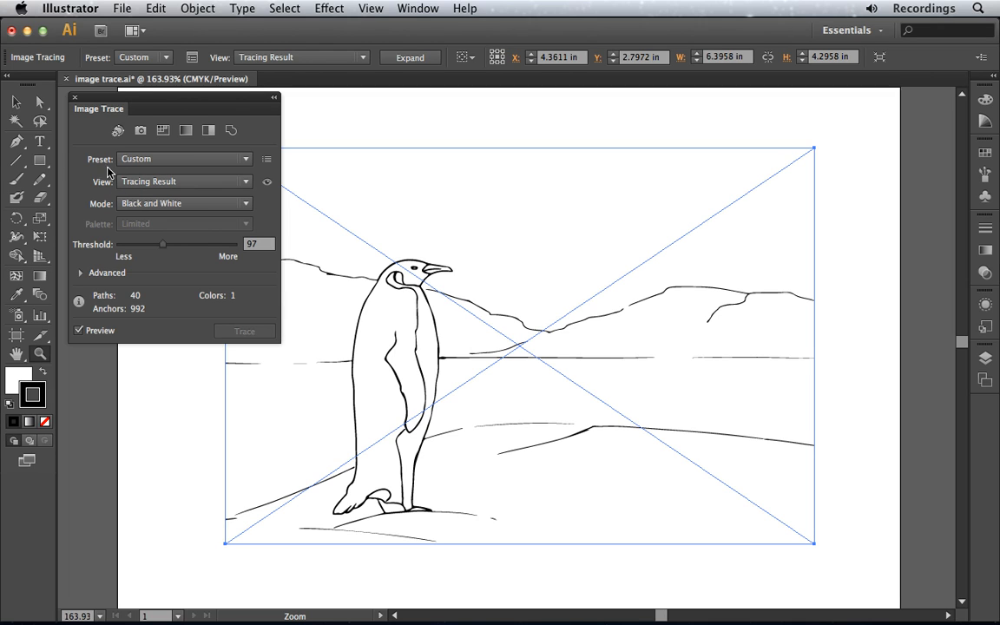
click(165, 245)
drag(166, 249, 185, 249)
drag(185, 252, 188, 252)
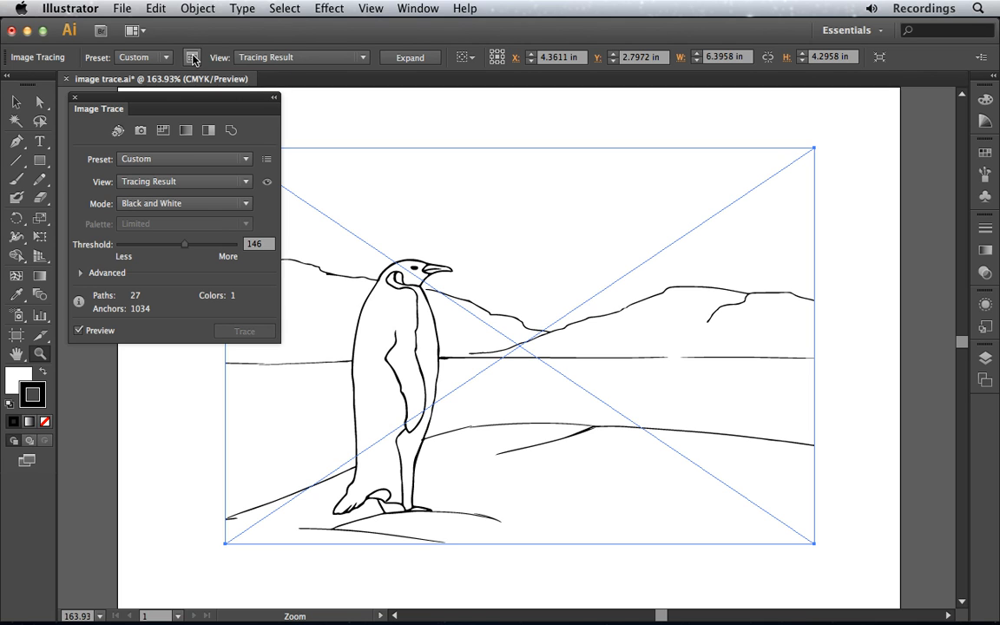
View the penguin tracing as Outlines and as Tracing Result with Outlines, and return the view to Tracing Result.
click(247, 184)
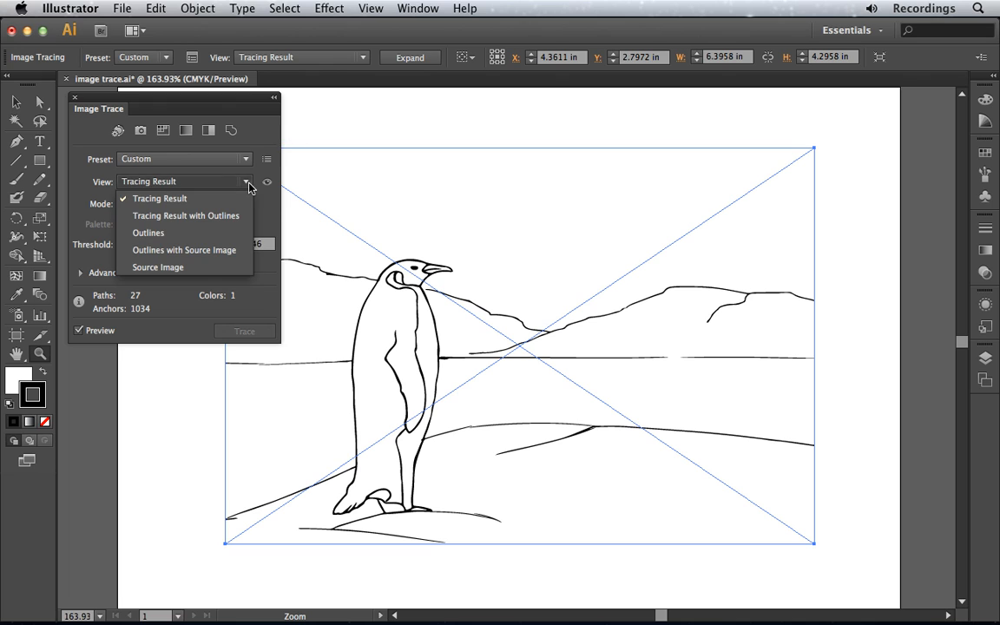
click(239, 232)
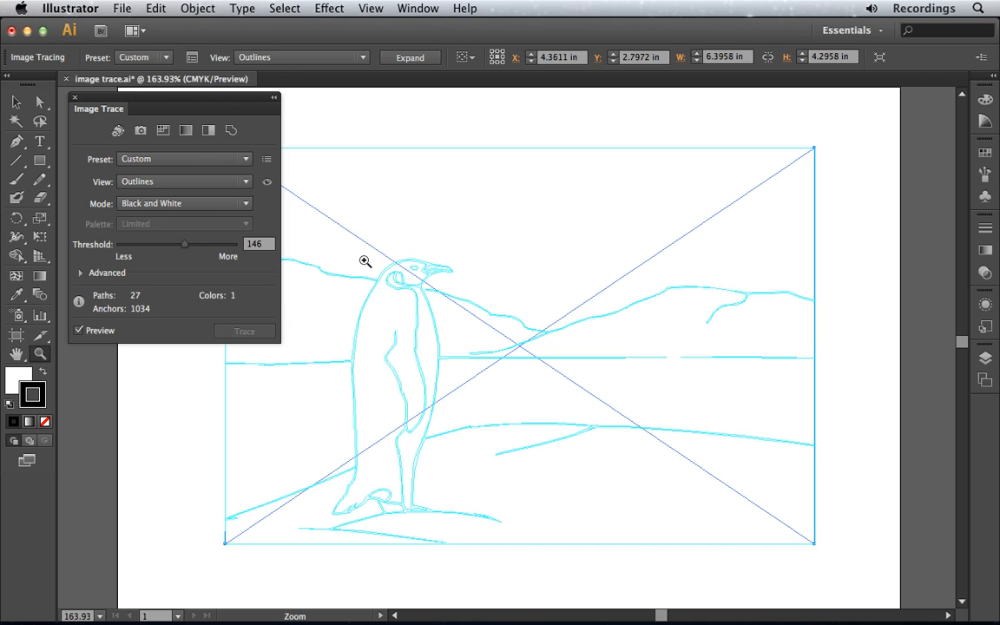
click(238, 181)
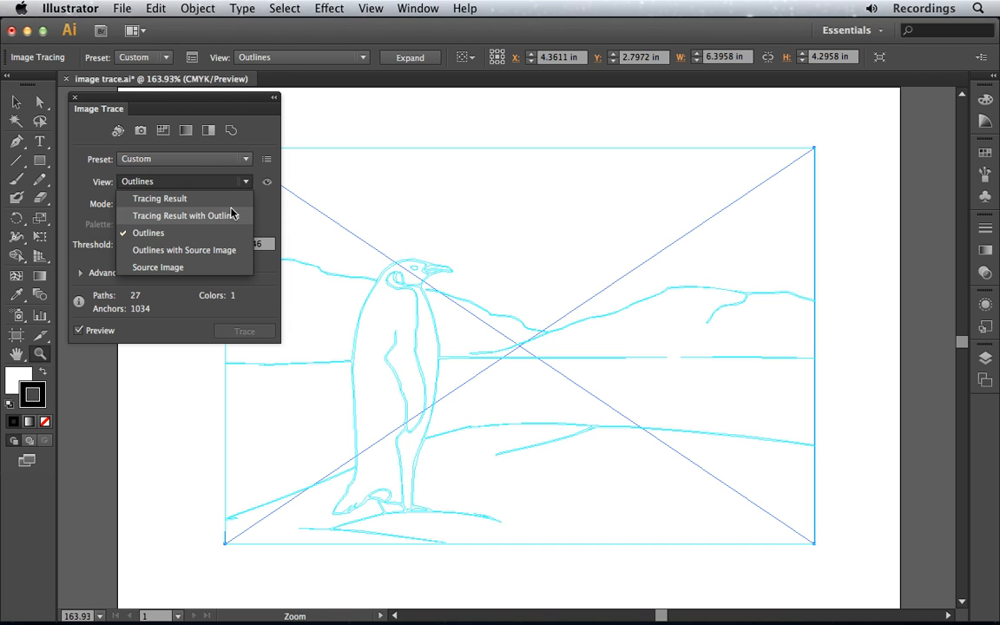
click(218, 216)
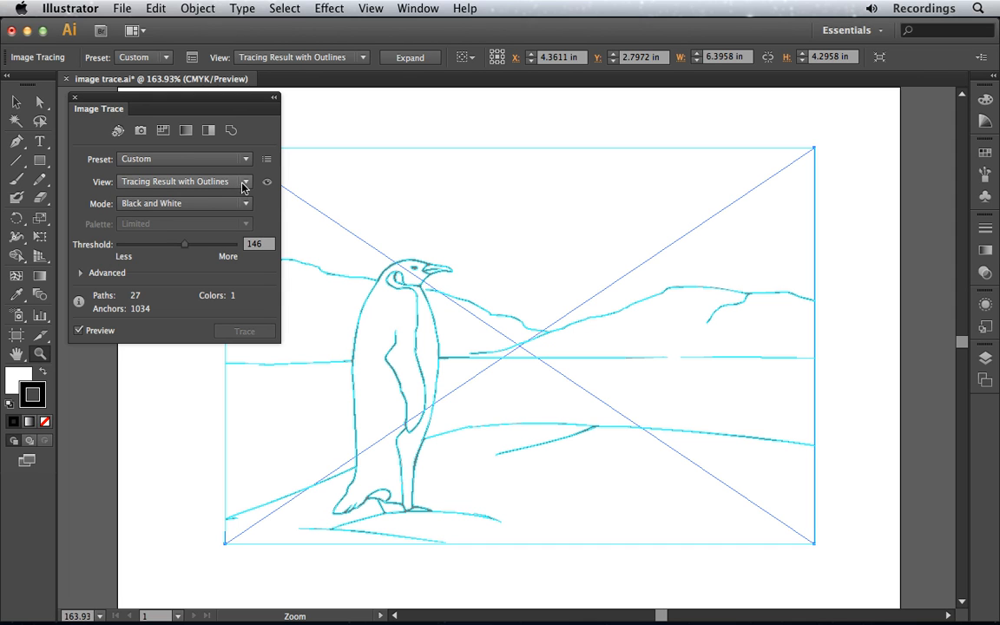
click(227, 182)
click(222, 198)
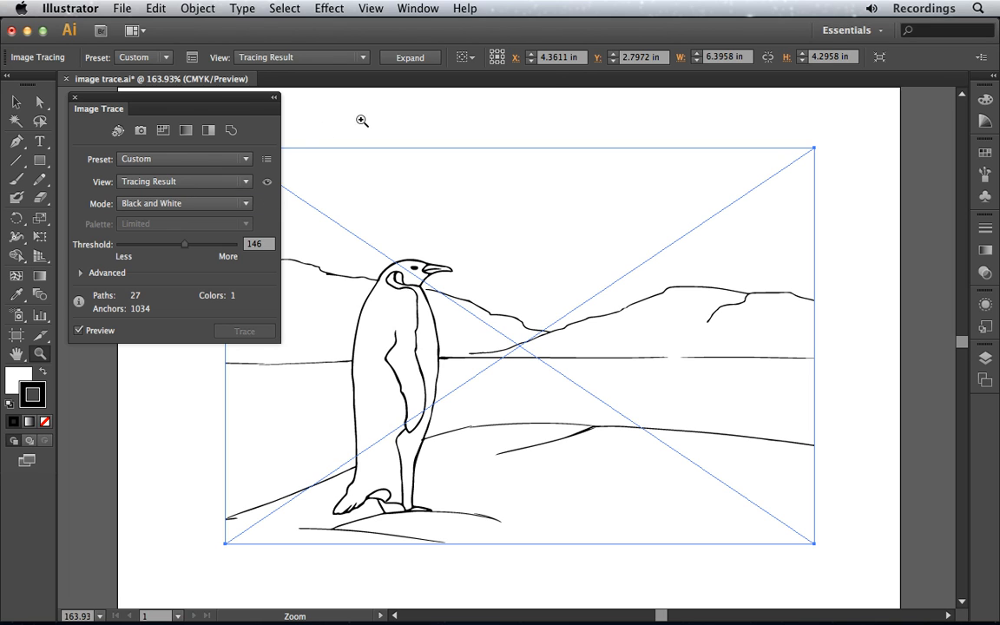
Expand the penguin tracing into vector paths.
click(431, 59)
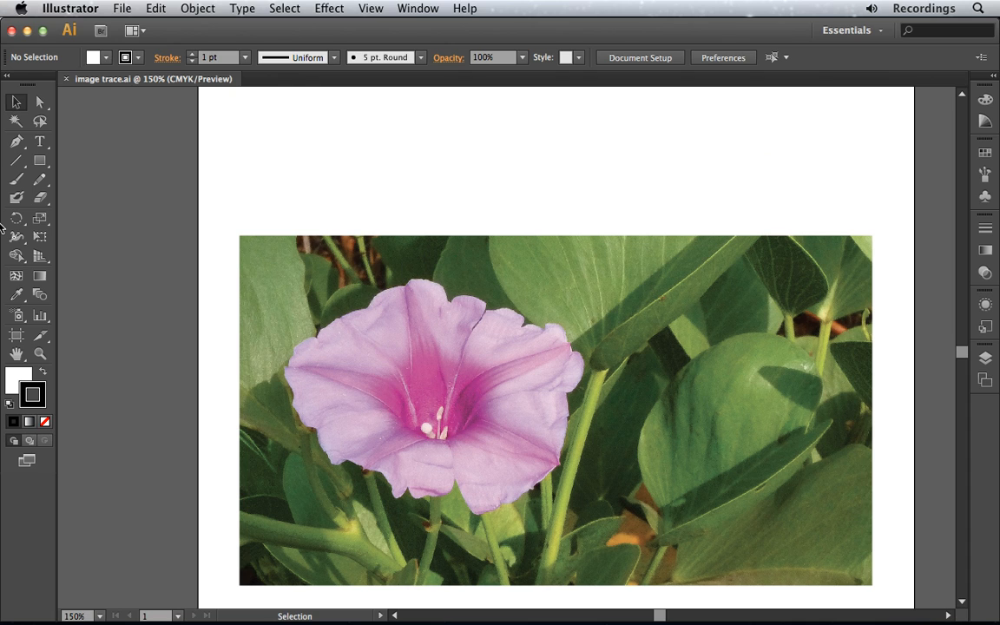
Trace the flower photo through Image Trace with the 6 Colors preset and raise the maximum number of colors to 12.
click(411, 10)
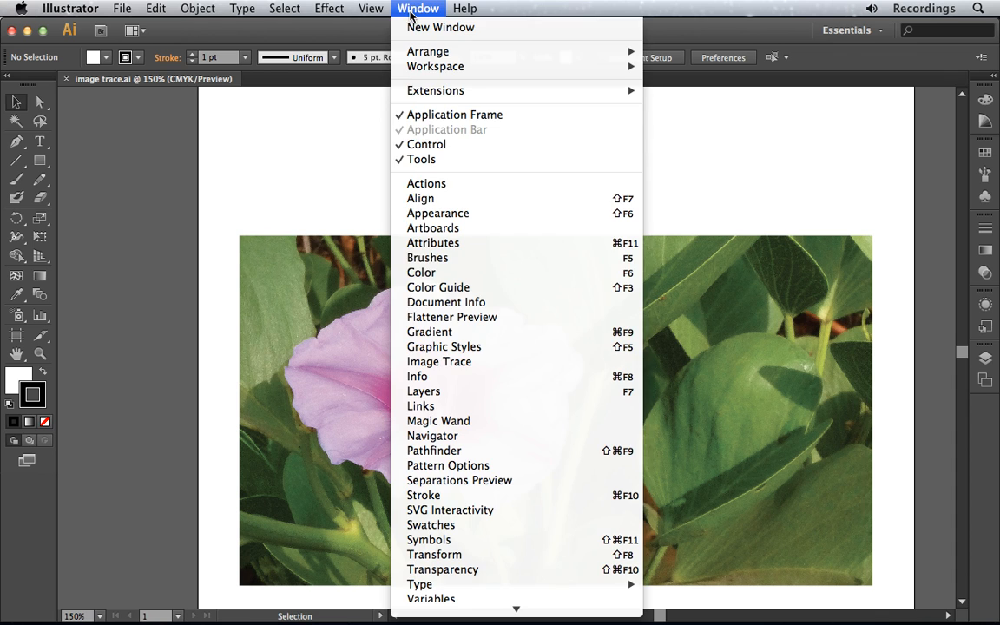
click(507, 362)
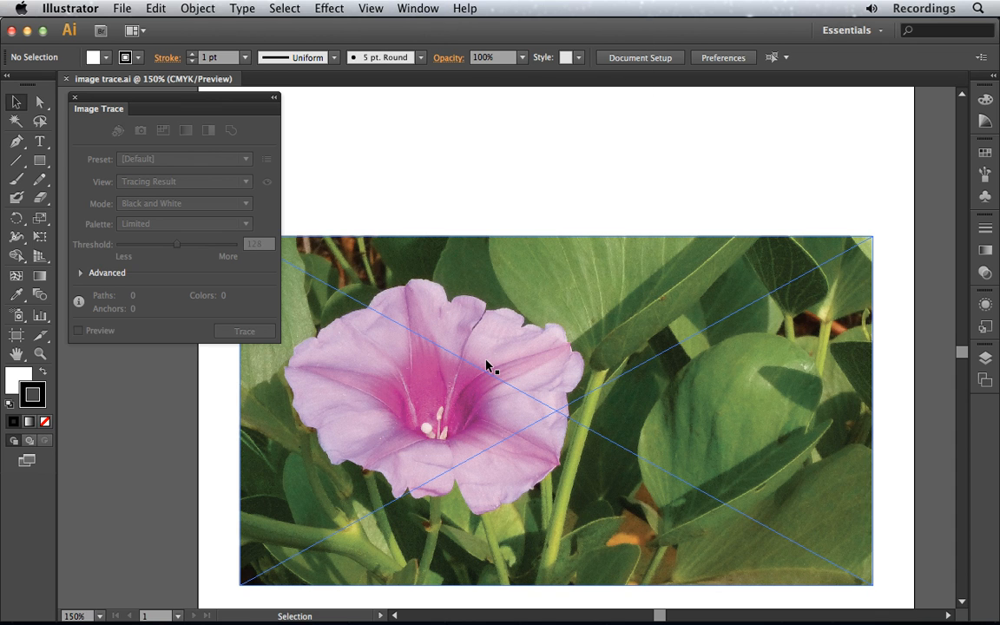
click(507, 350)
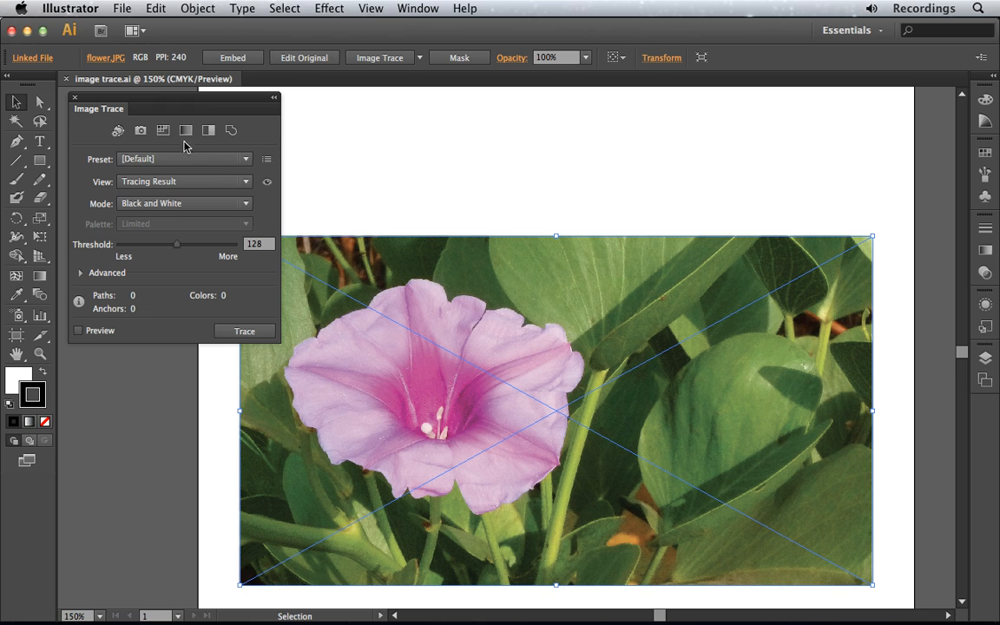
click(247, 159)
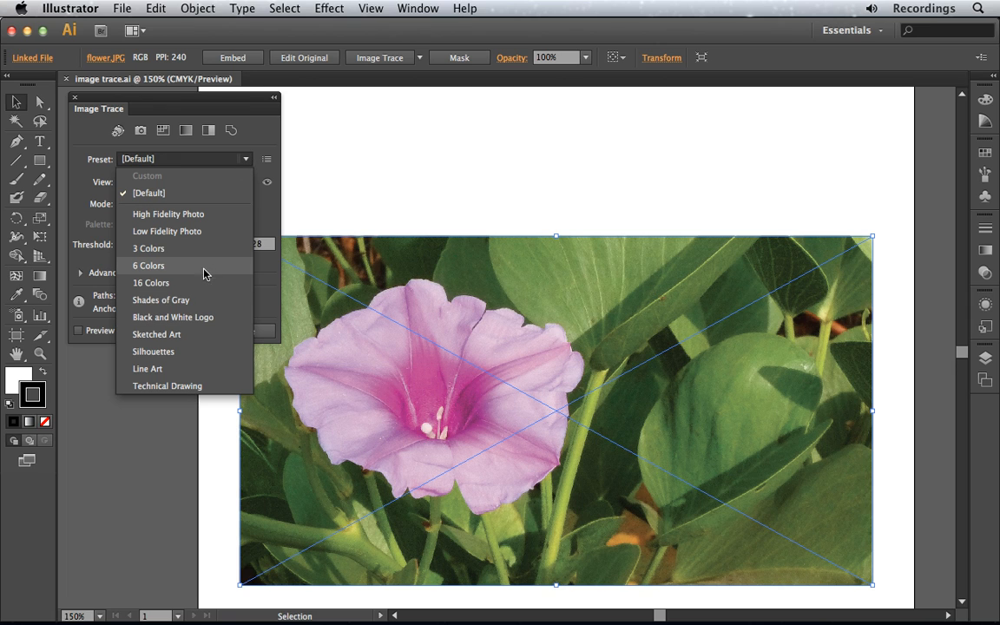
key(Escape)
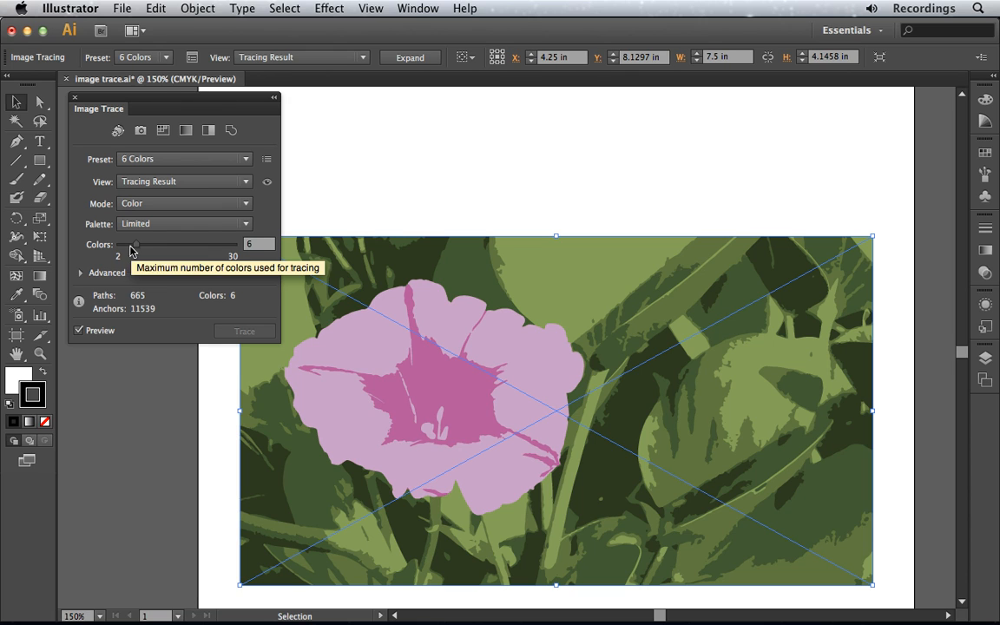
drag(136, 245, 160, 247)
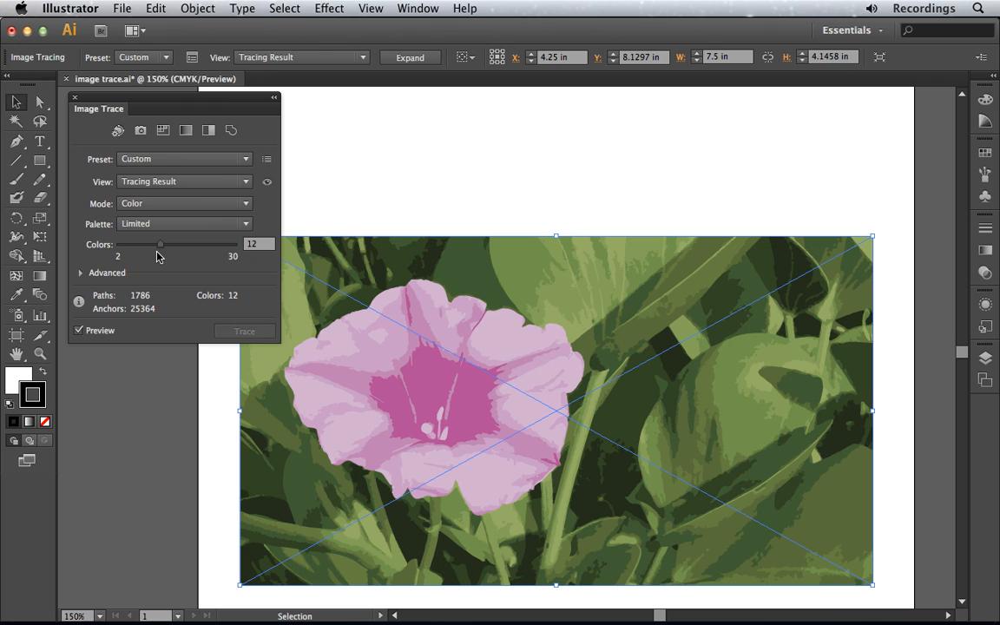
key(super)
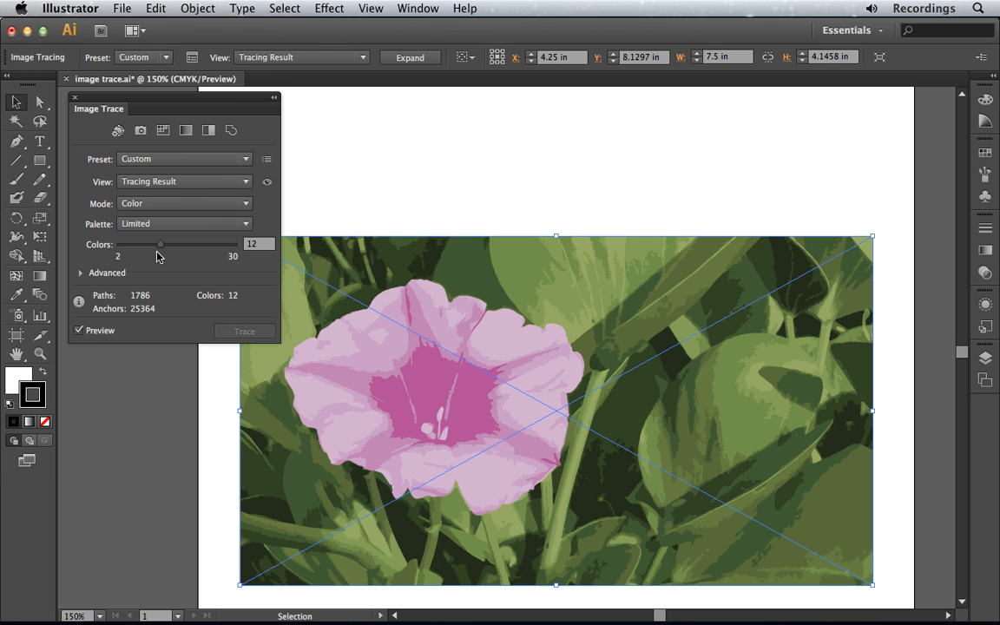
Switch the flower tracing's palette to Document Library and limit it to the five-swatch color group of pink, purples and greens.
click(247, 229)
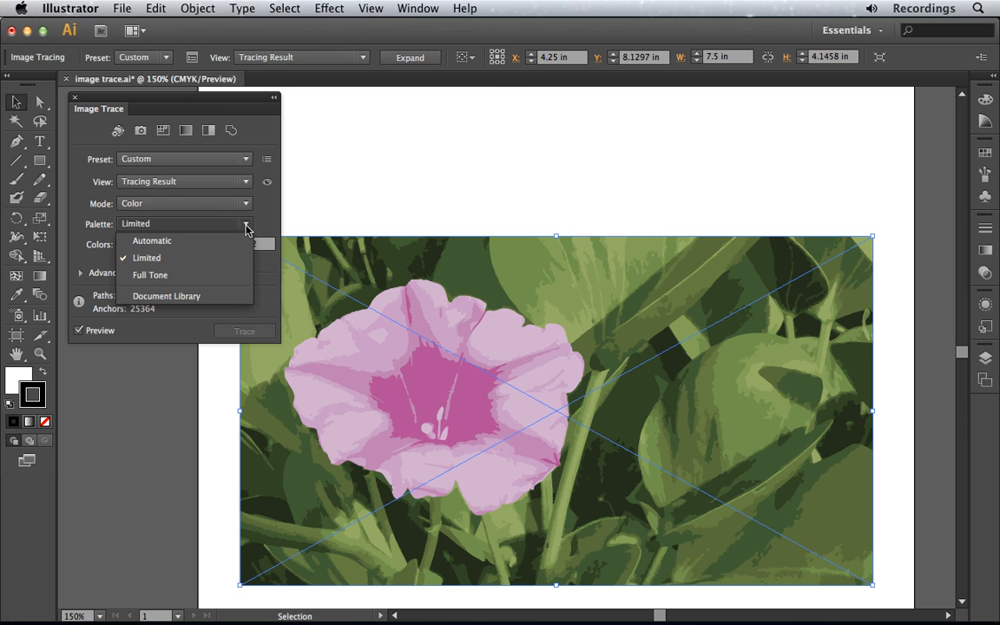
click(208, 298)
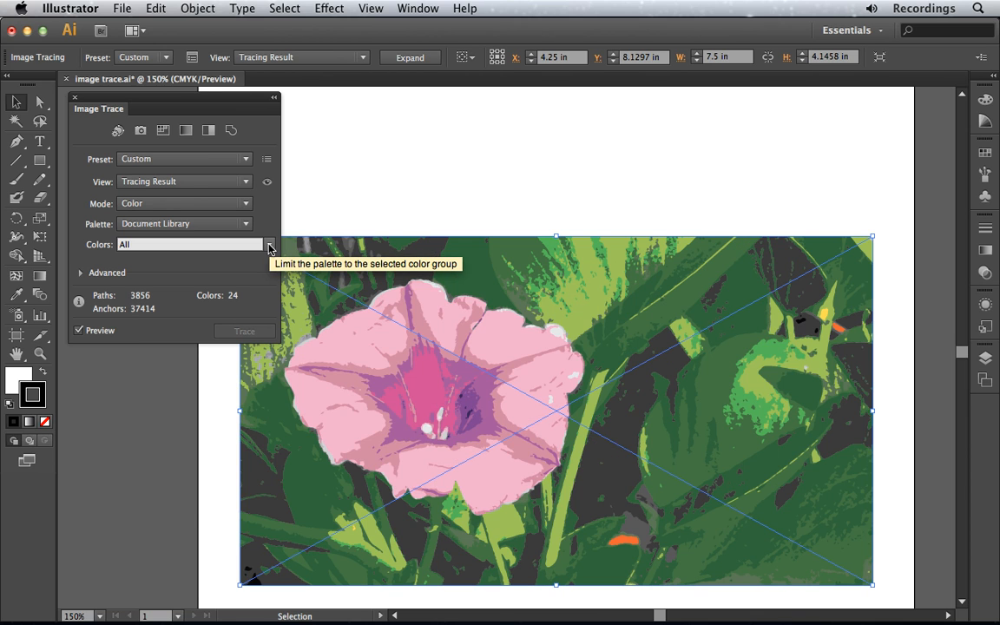
click(269, 246)
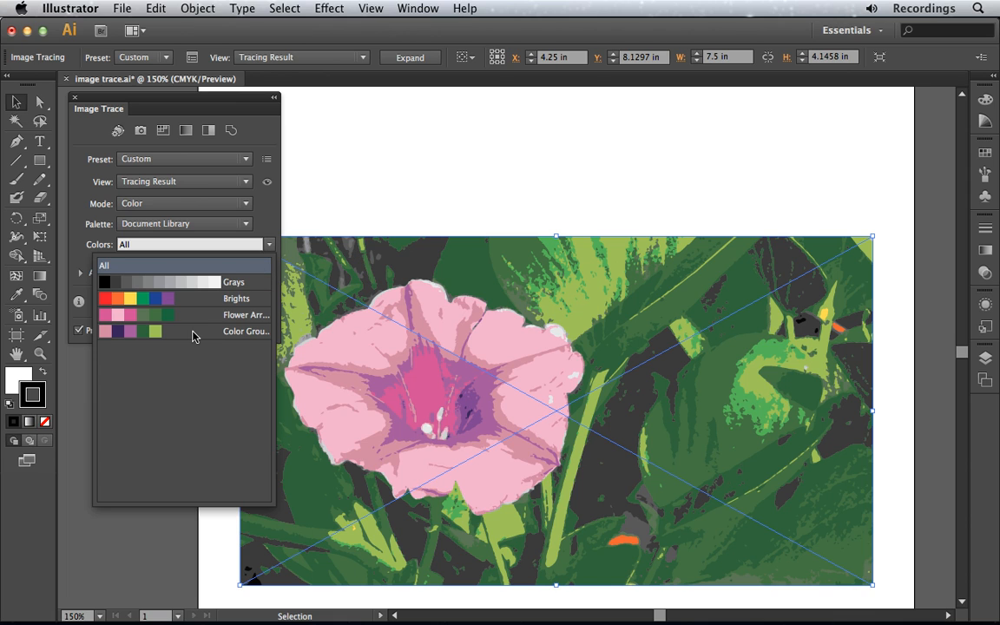
key(Escape)
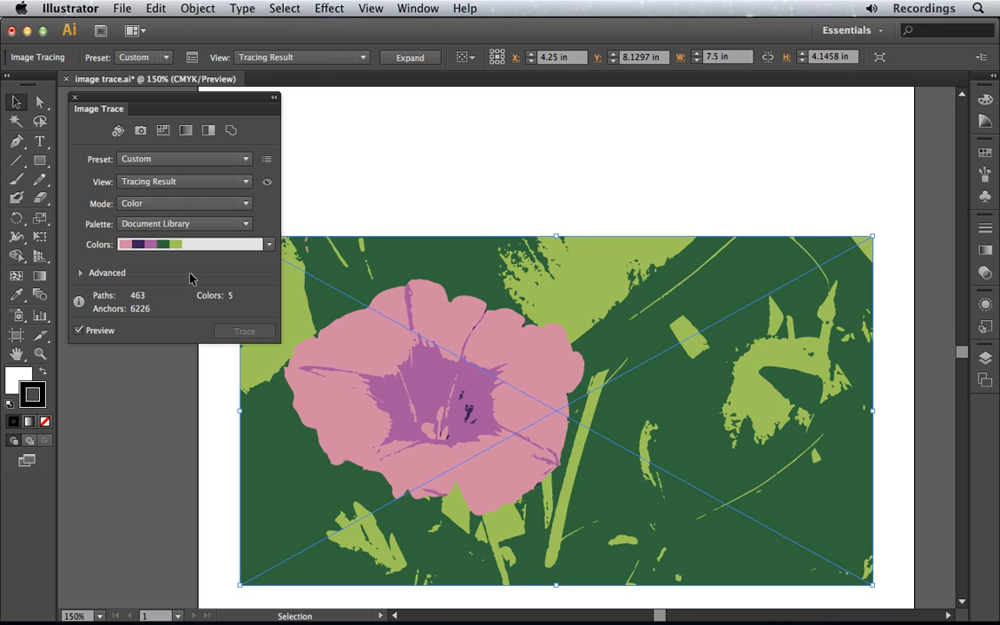
Expand the advanced tracing options and set the flower tracing's Noise to 39 px.
click(80, 274)
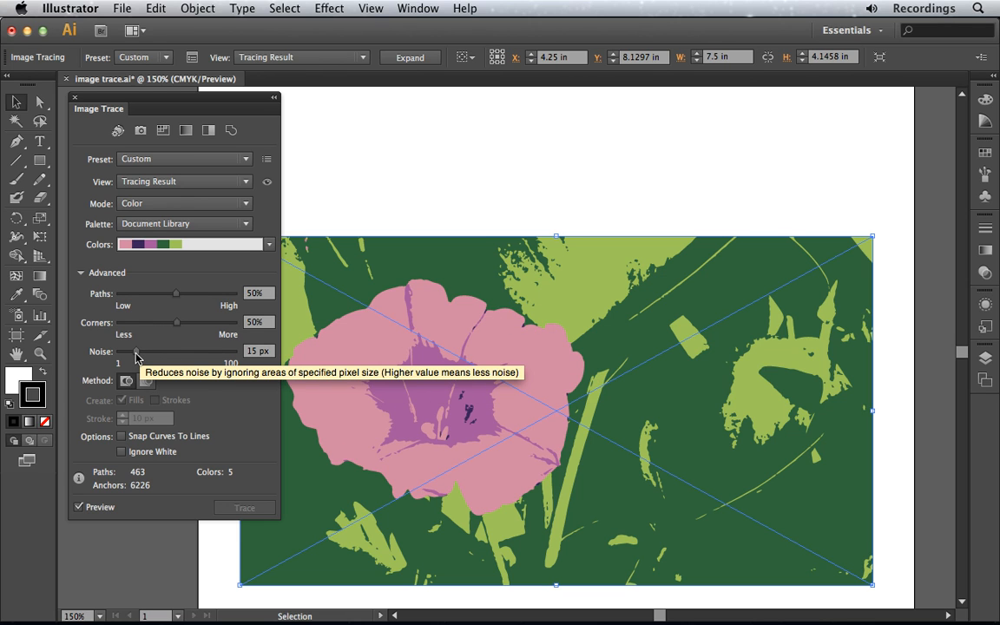
drag(136, 355, 165, 360)
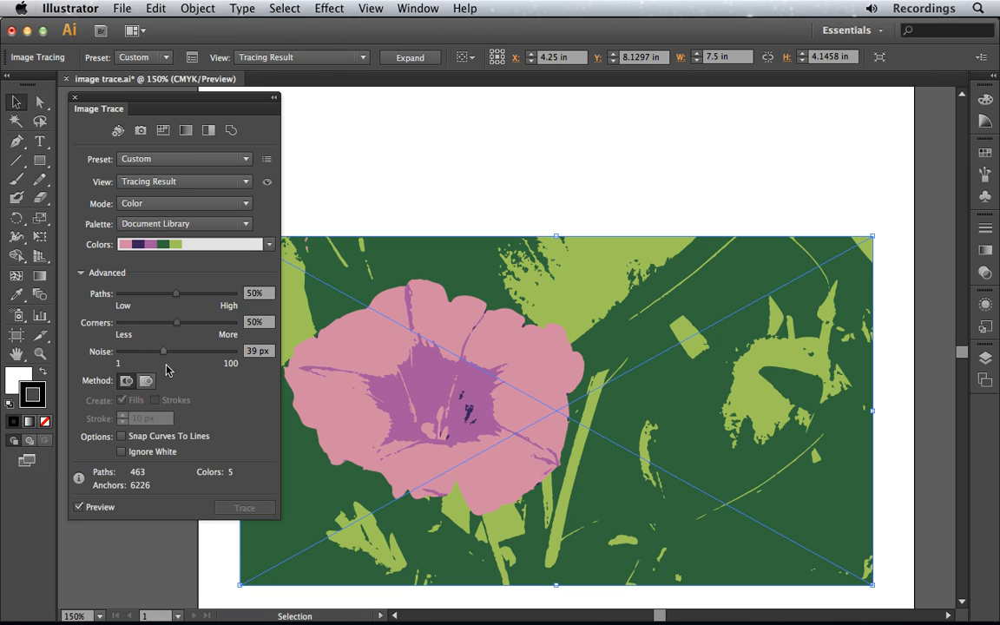